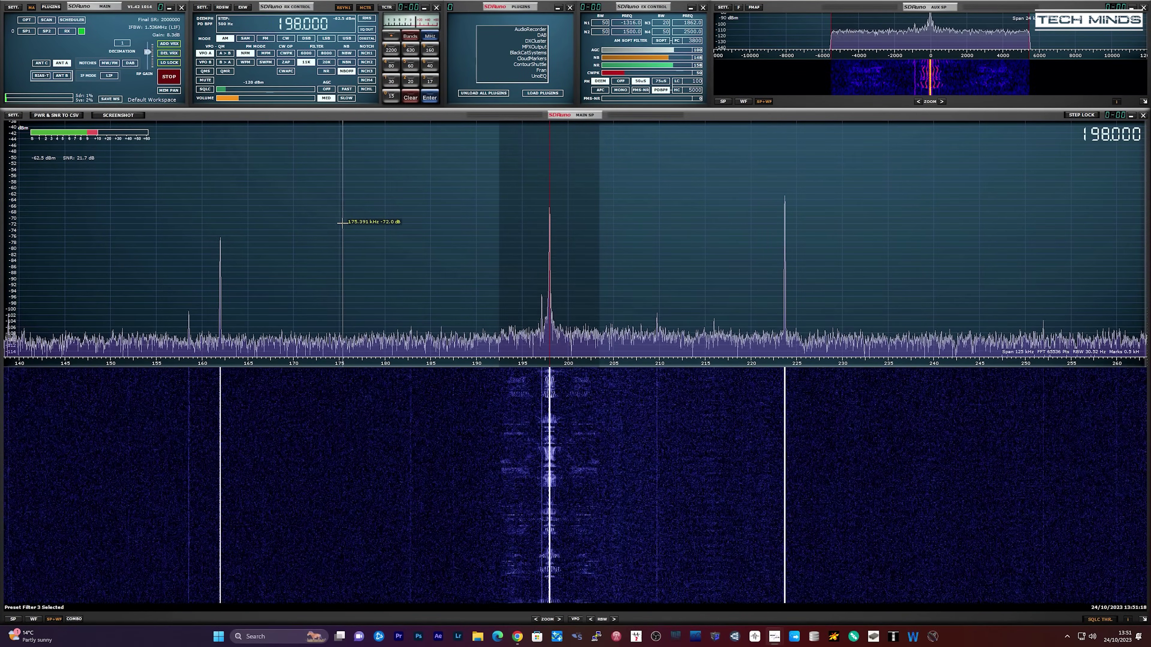
Step: Compare reception of the 198 kHz signal by alternating between antennas B and A, finishing on antenna A
left_click(62, 76)
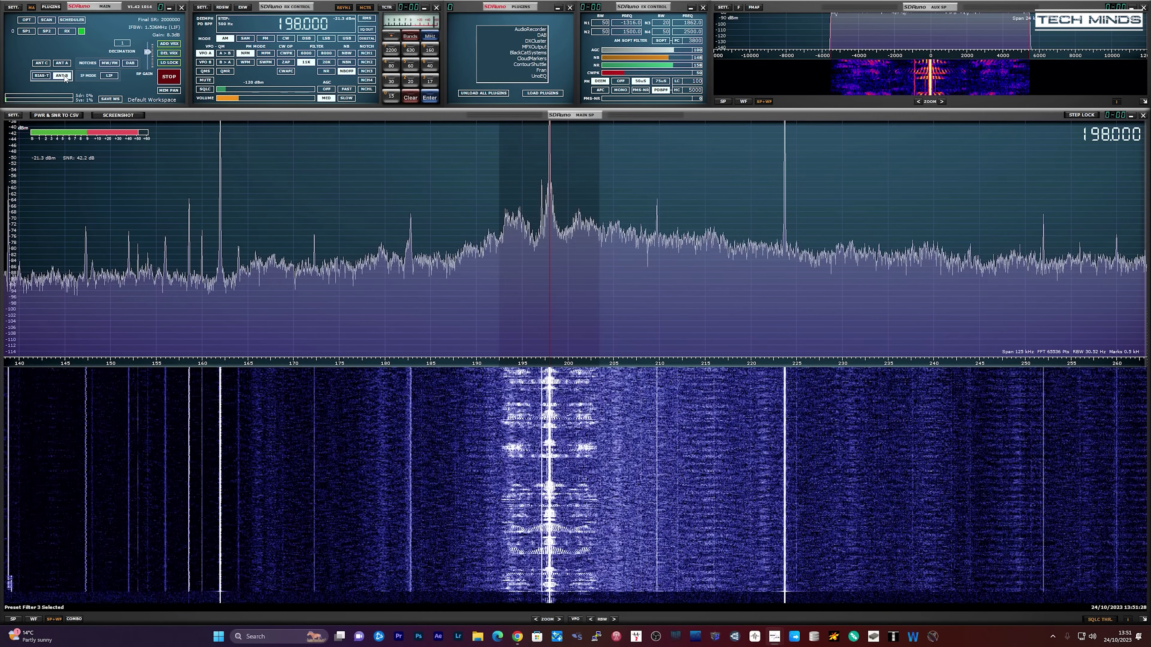
left_click(68, 66)
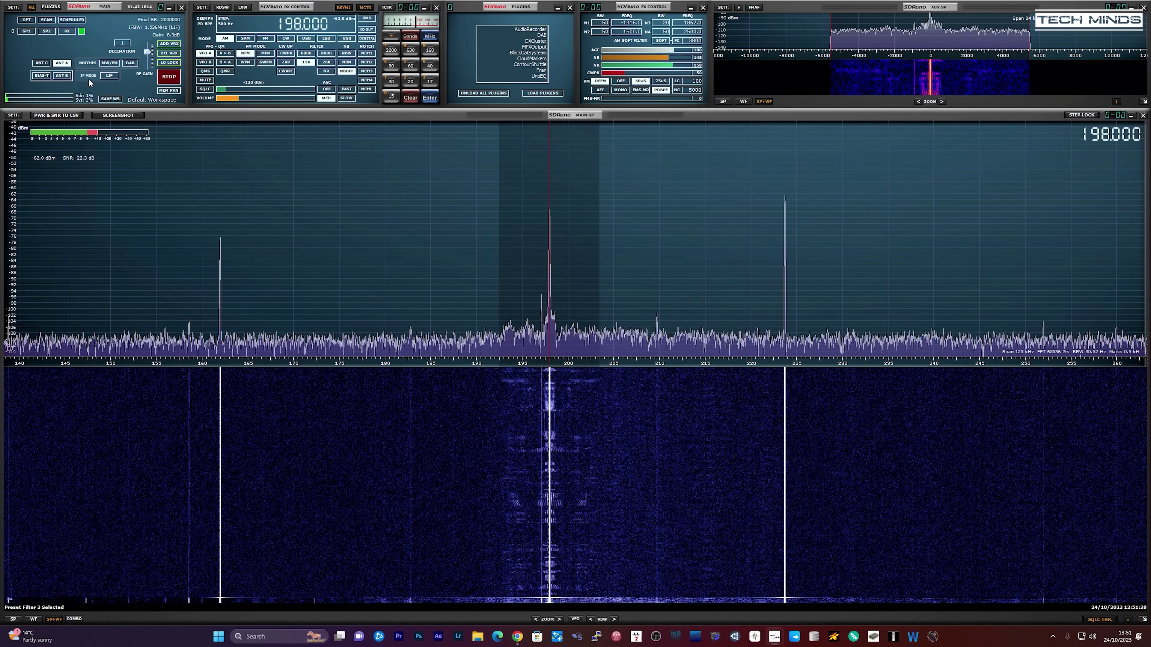
left_click(69, 77)
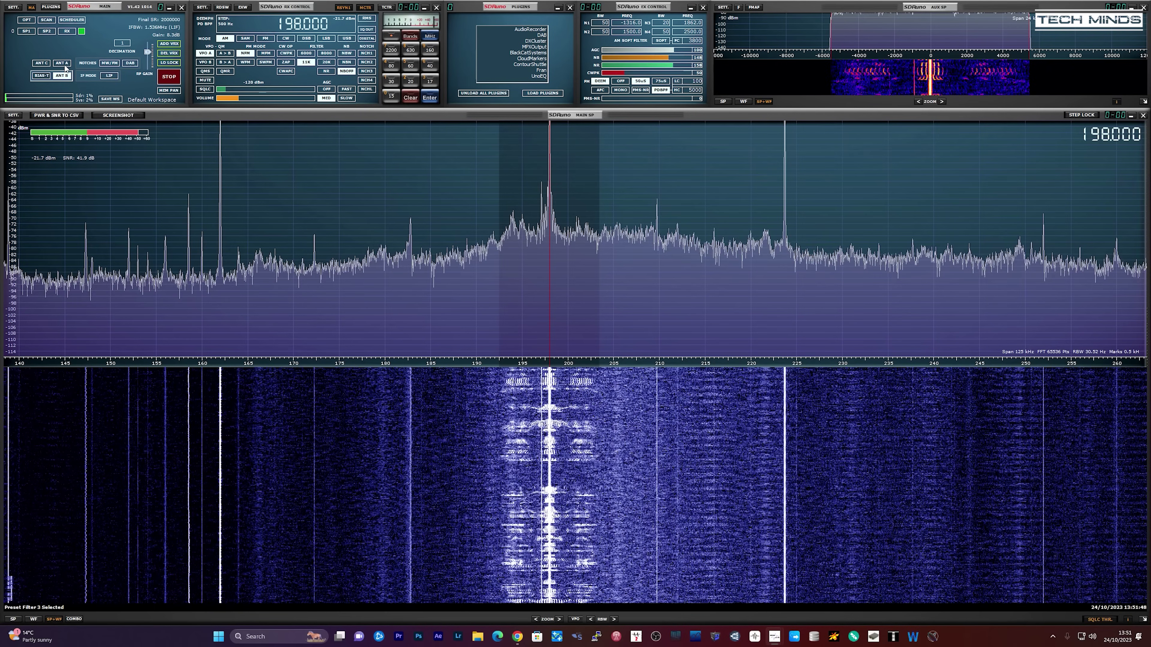
left_click(64, 66)
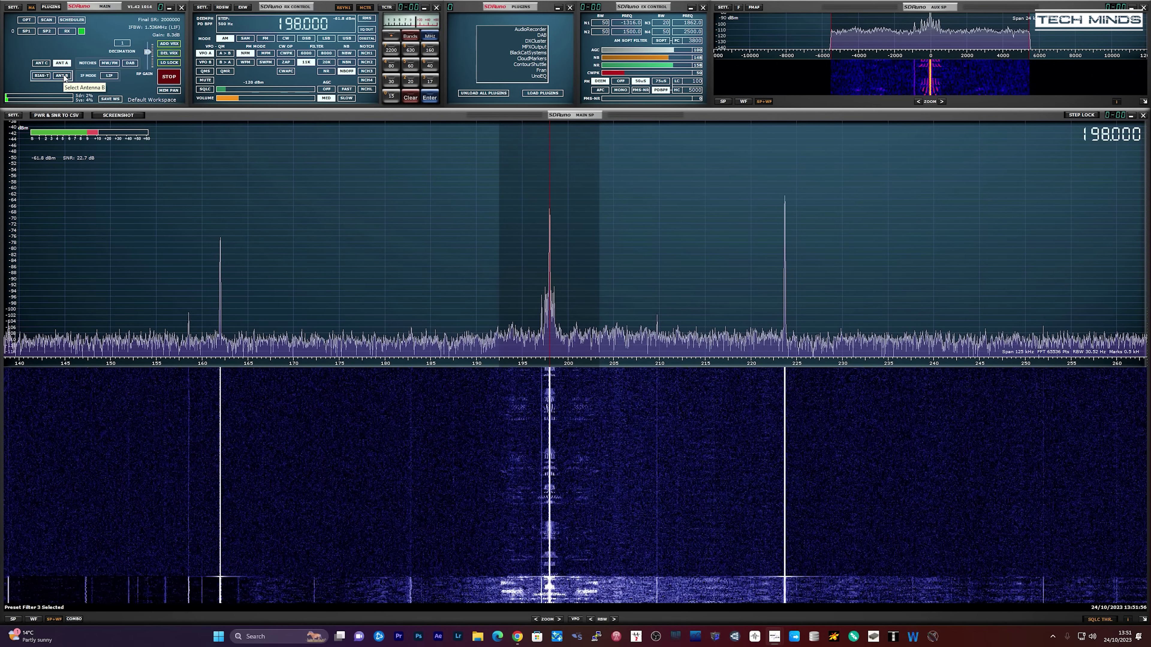
Step: Raise the RF gain to 30.2 dB on antenna A at 198 kHz, compare with antenna B, and lower the gain again
left_click_drag(148, 51, 147, 44)
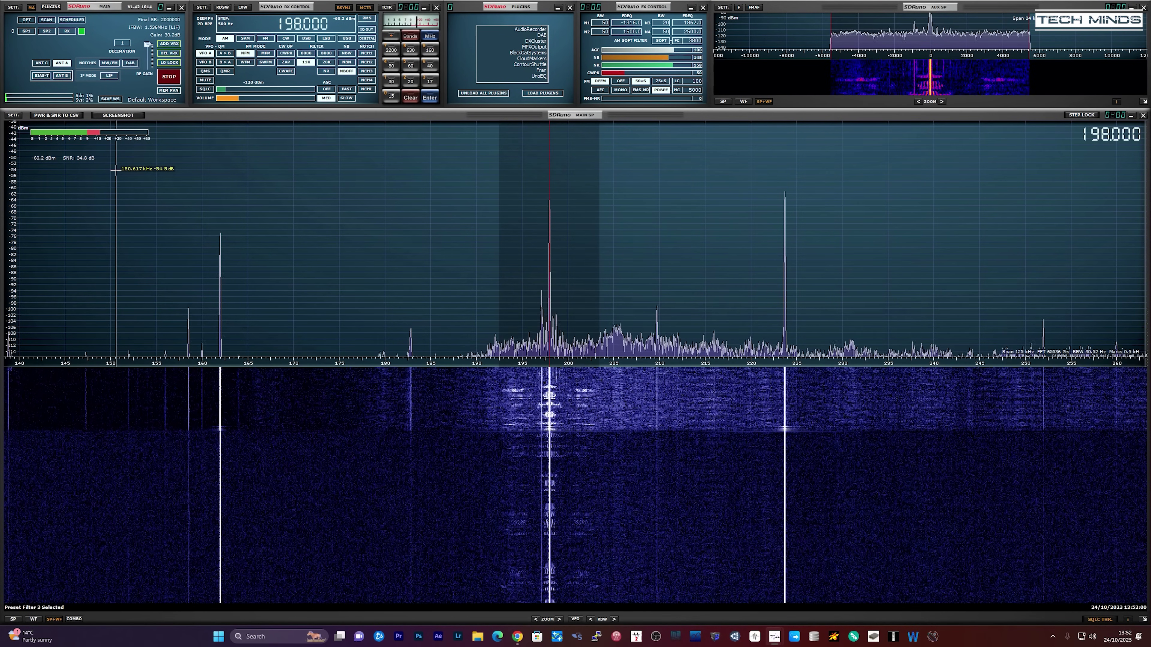
left_click(65, 77)
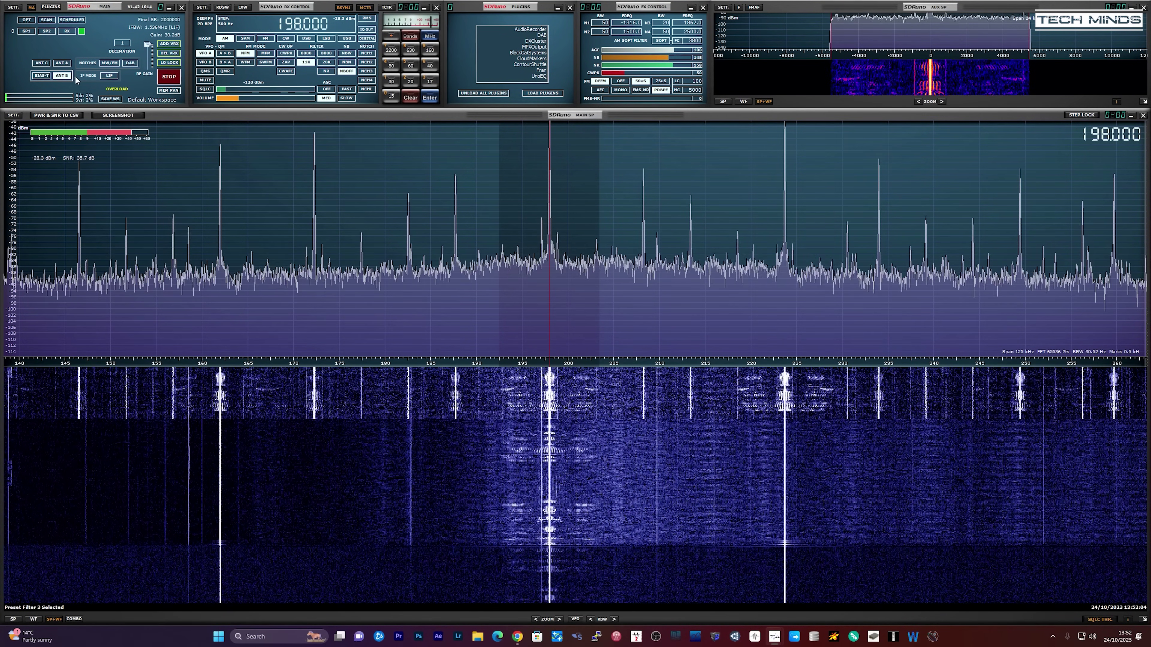
left_click_drag(148, 44, 148, 49)
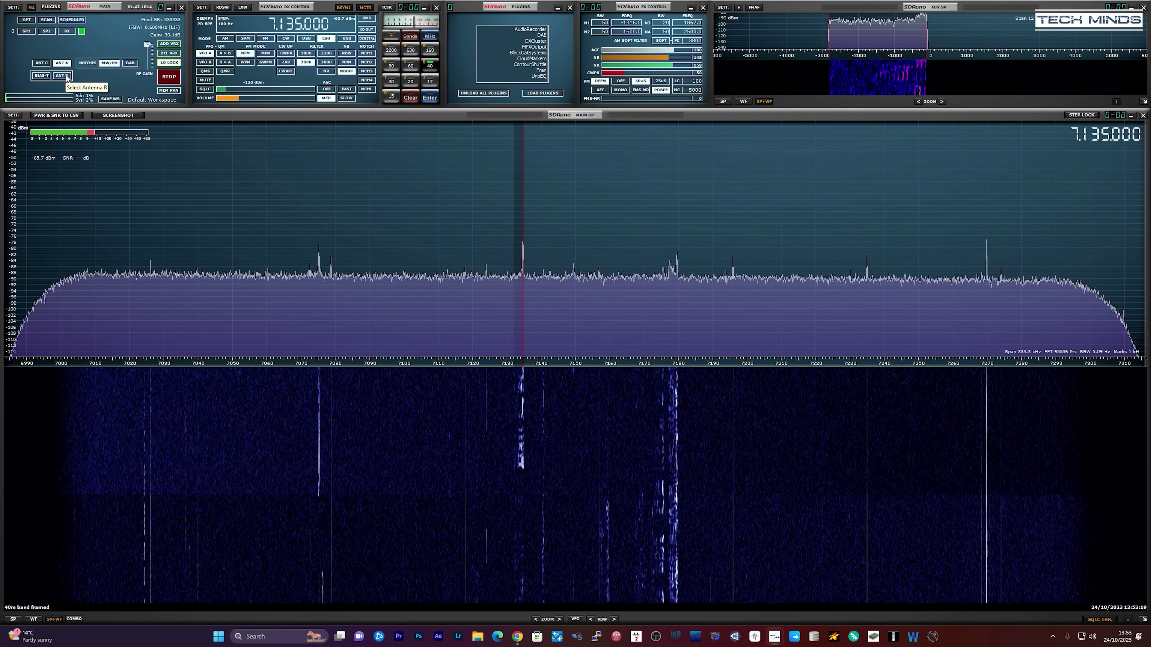
Step: Compare antennas A and B on the 40m band at 7.135 MHz, finishing on antenna B
left_click(64, 76)
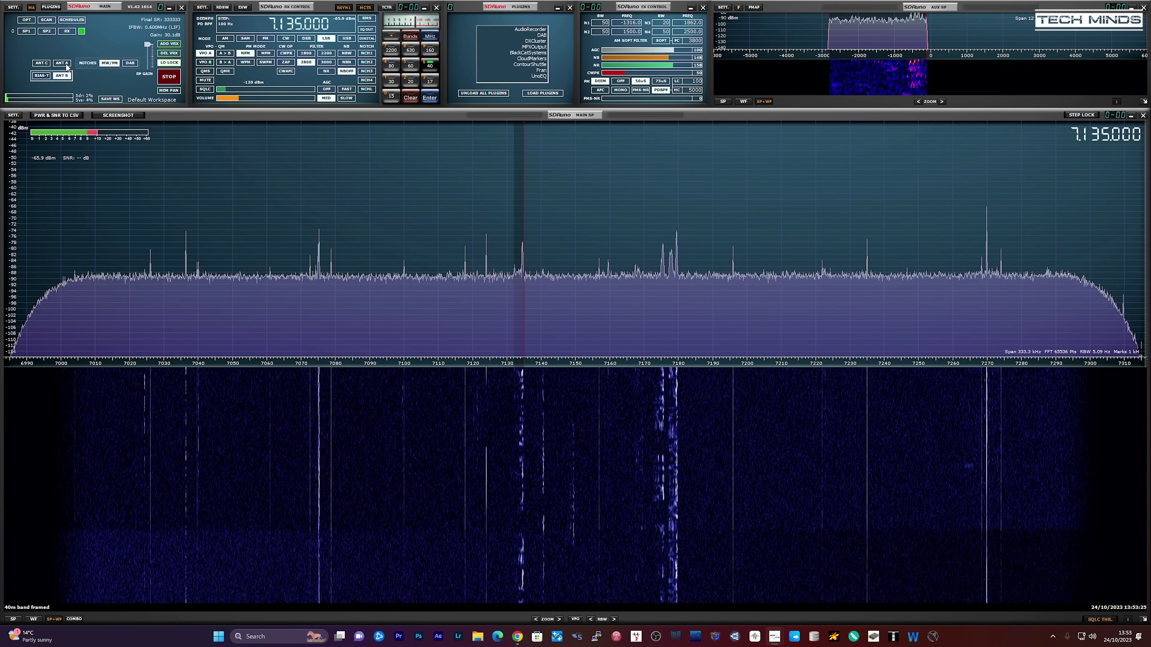
left_click(66, 65)
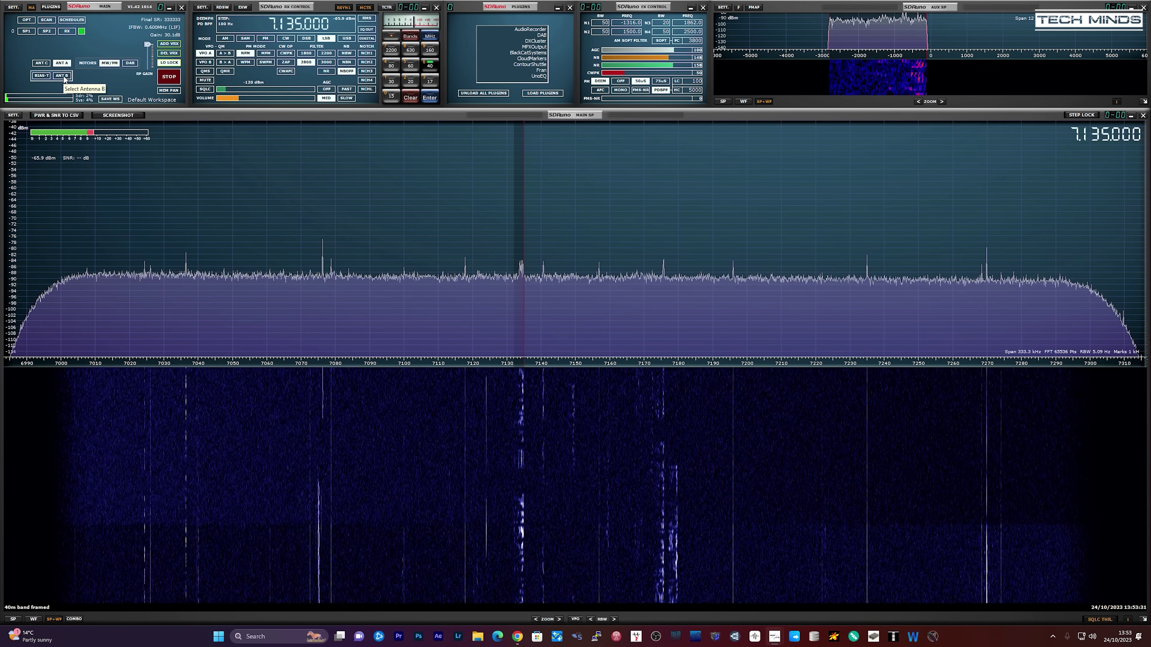
left_click(63, 75)
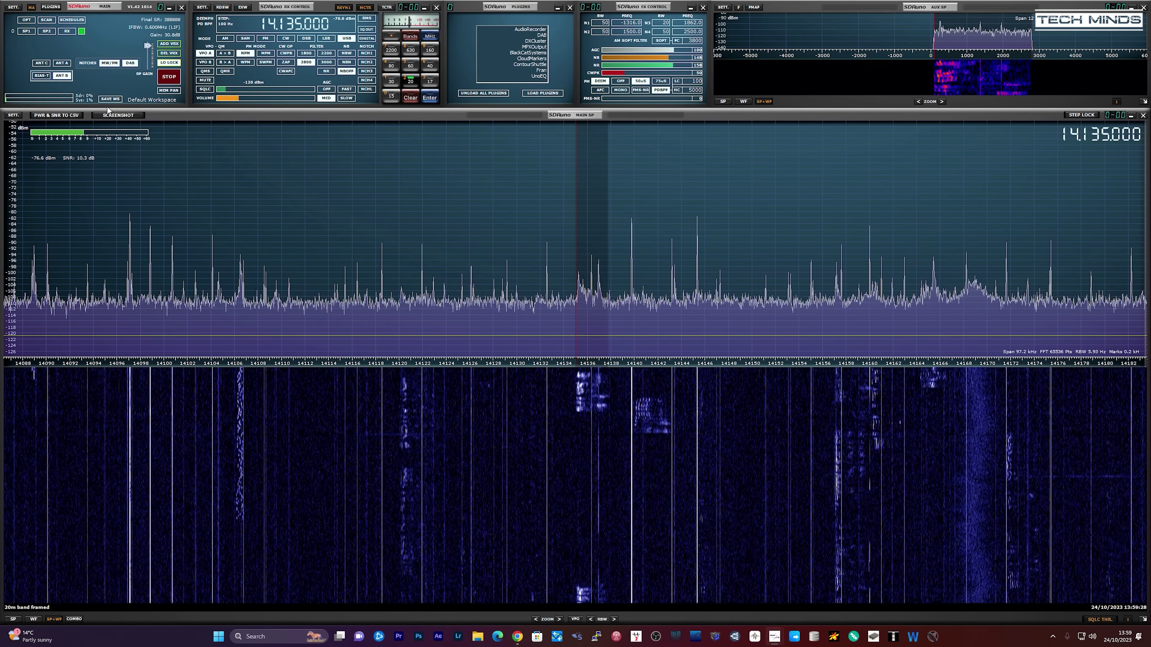
Step: Compare the noise floor and signals on the 20m band at 14.135 MHz by repeatedly alternating antennas A and B
left_click(68, 64)
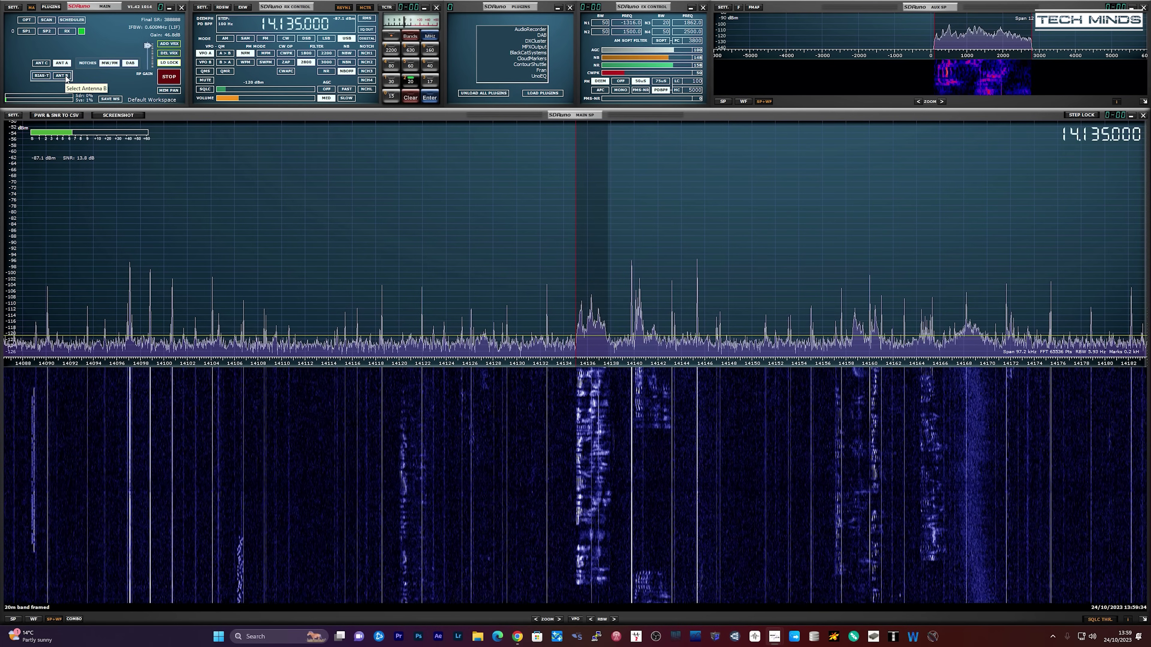
left_click(62, 76)
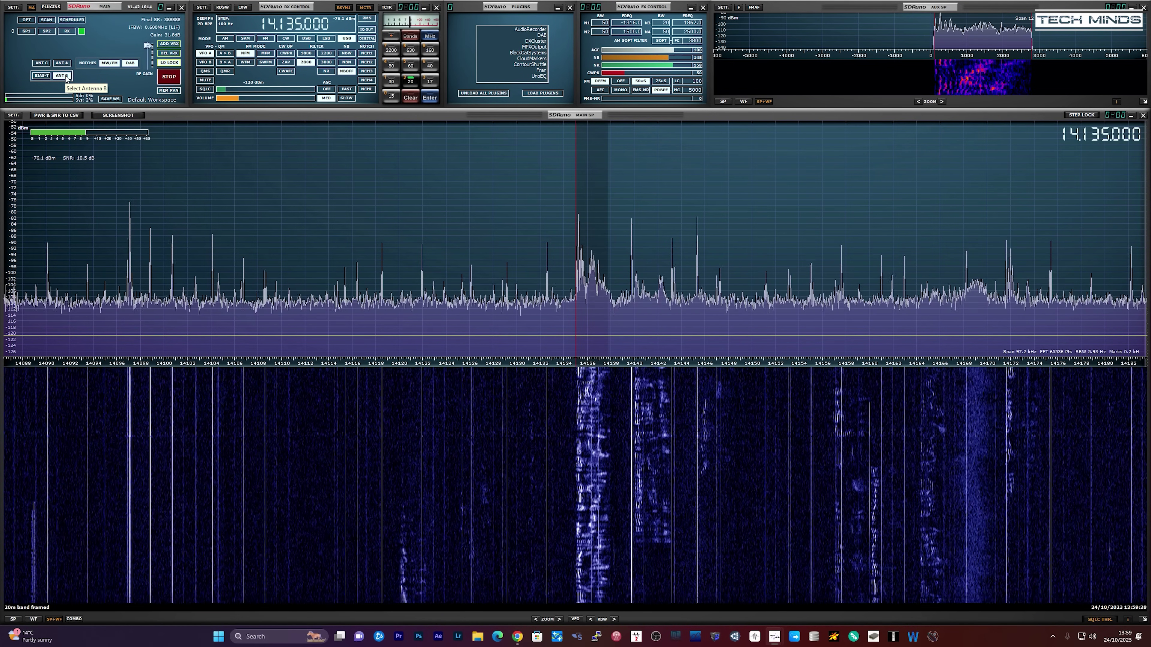
left_click(62, 76)
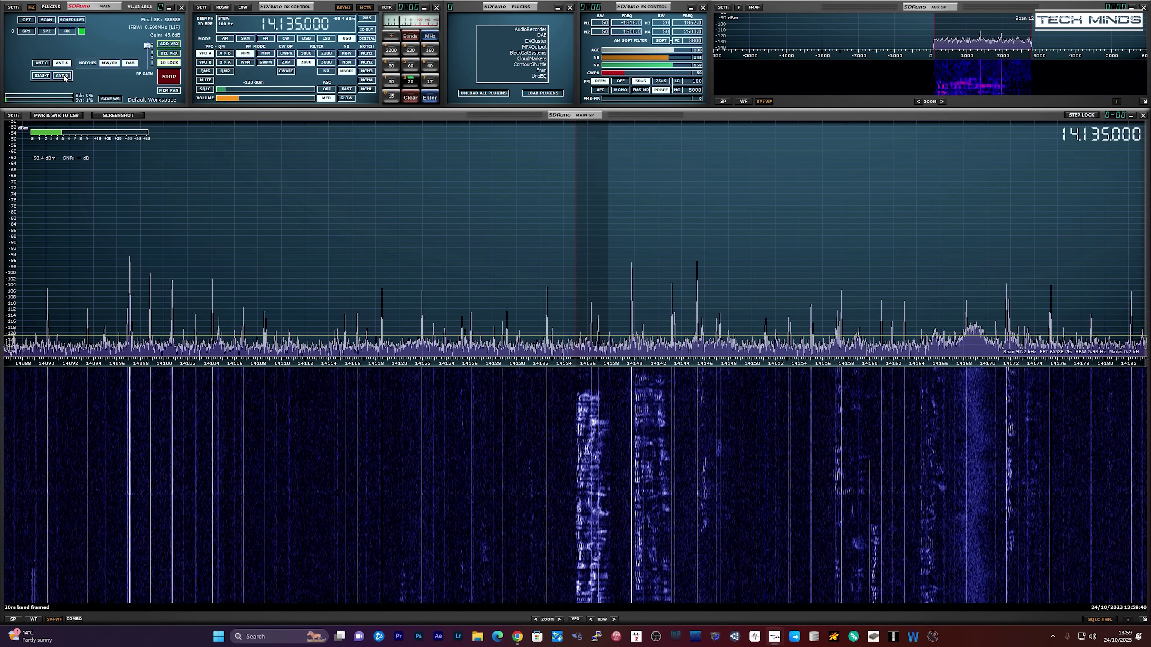
left_click(65, 78)
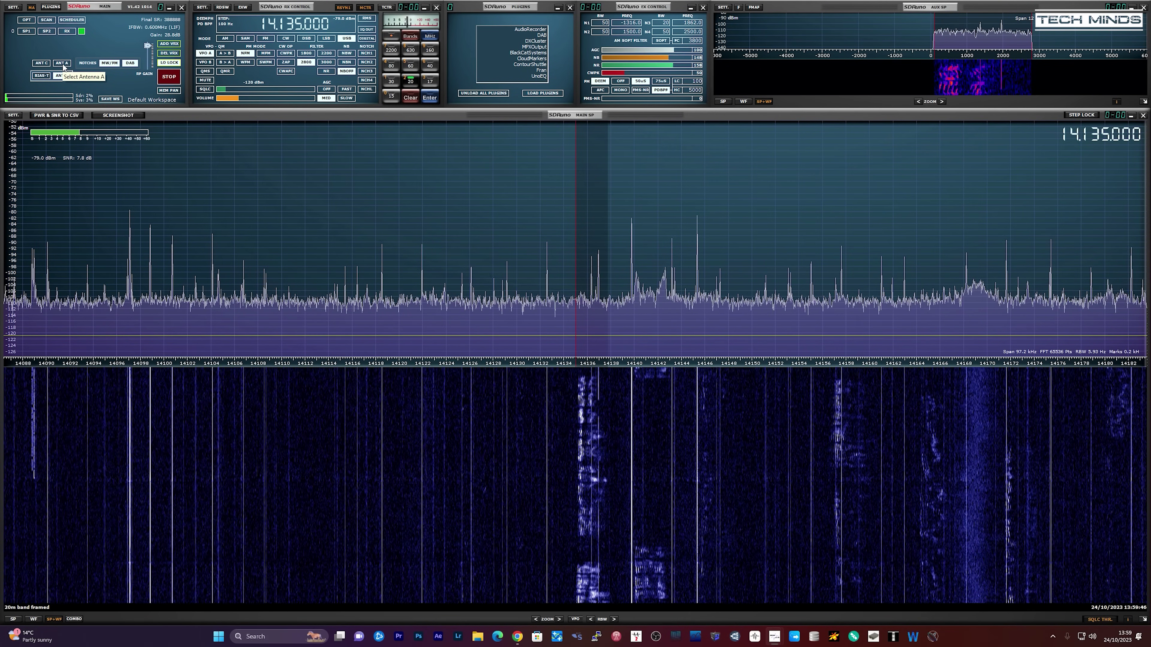
left_click(63, 66)
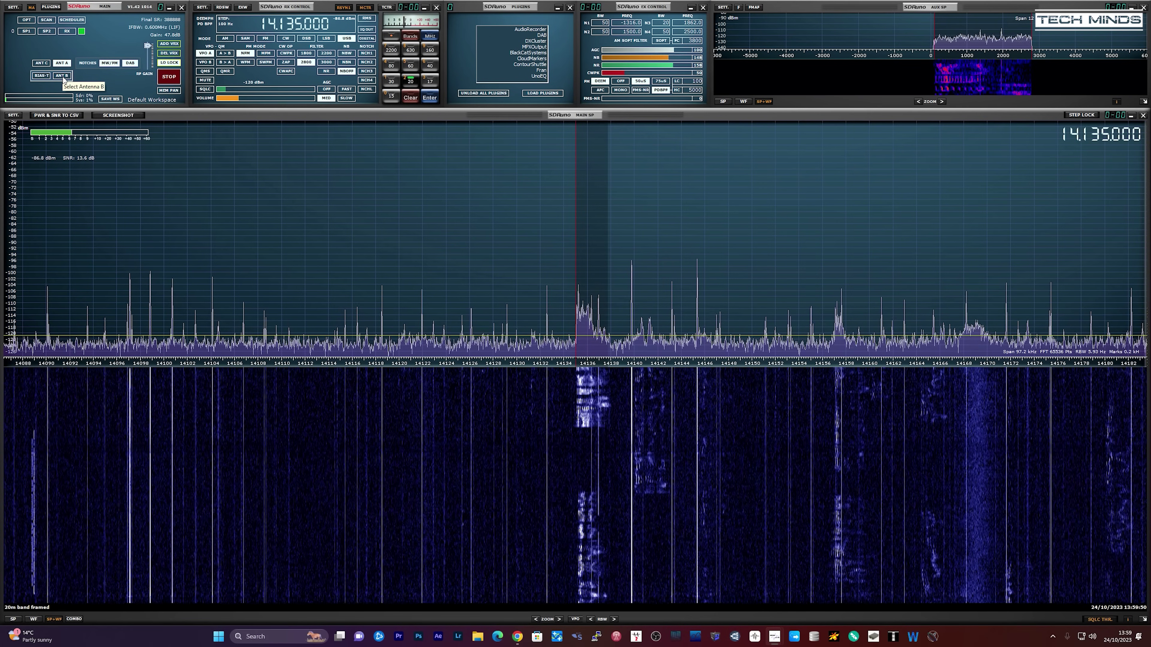
left_click(62, 77)
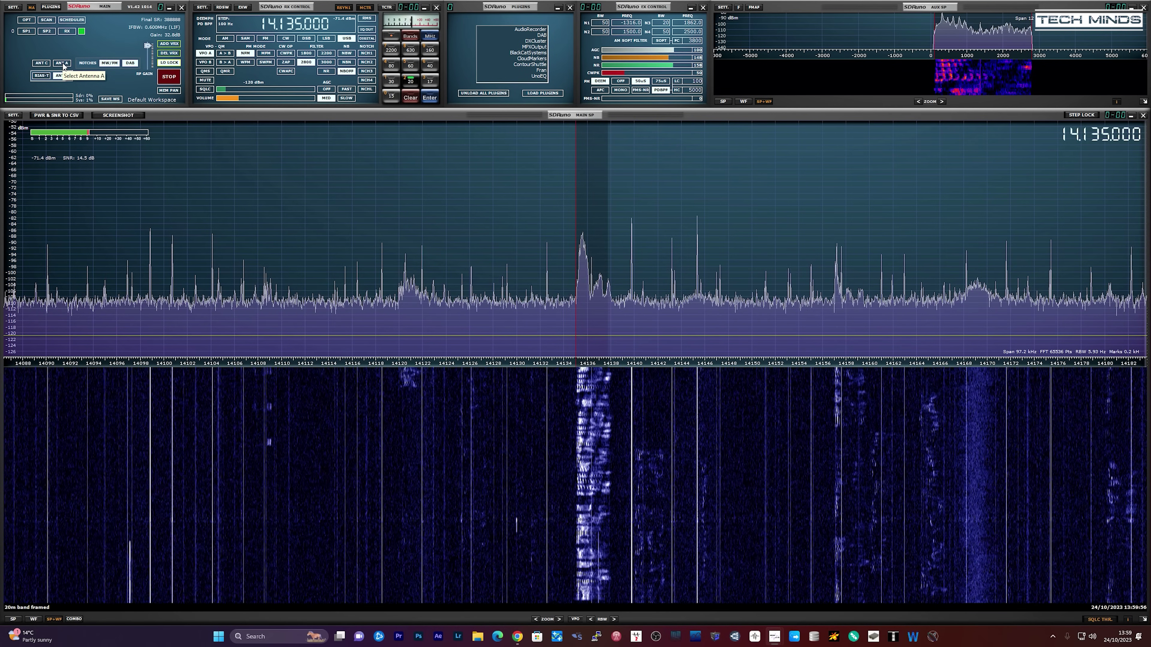
left_click(63, 66)
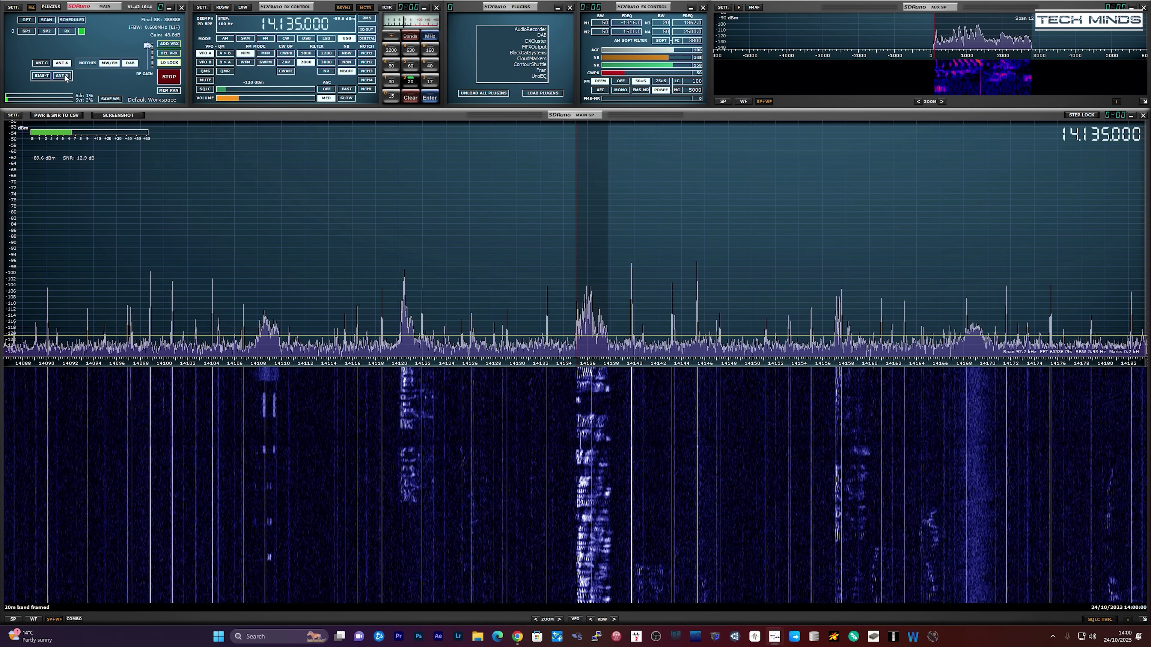
left_click(62, 75)
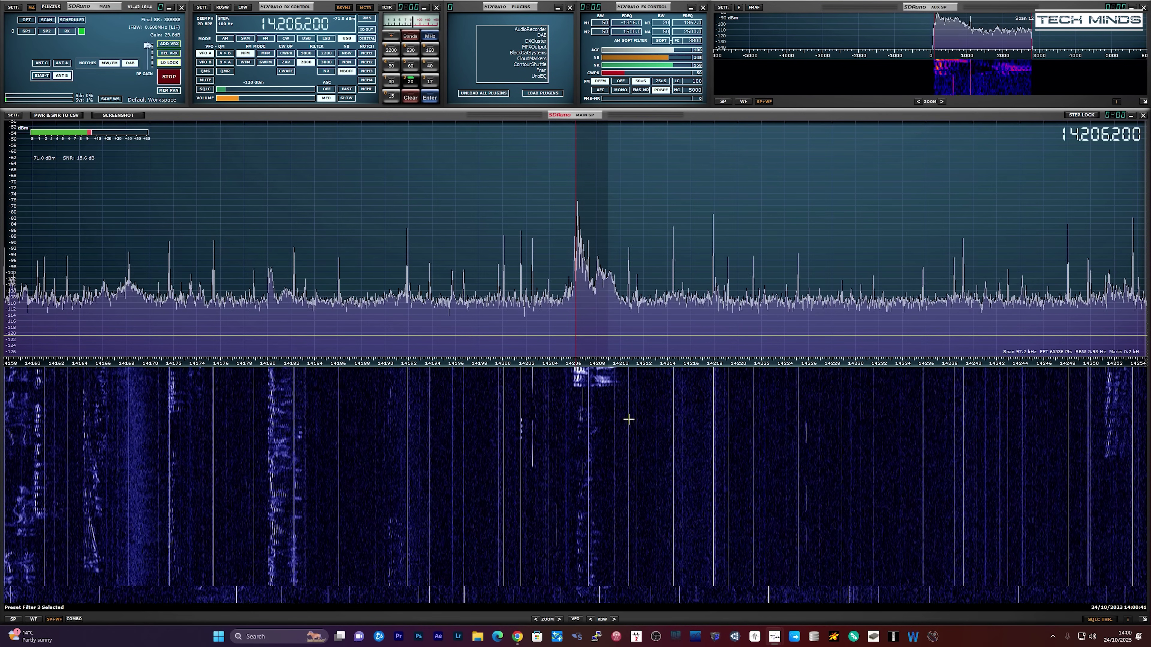
Step: Fine-tune the receiver to 14.206.000 MHz and compare the voice signal there on antennas A and B, finishing on antenna A
scroll(628, 419, "down", 2)
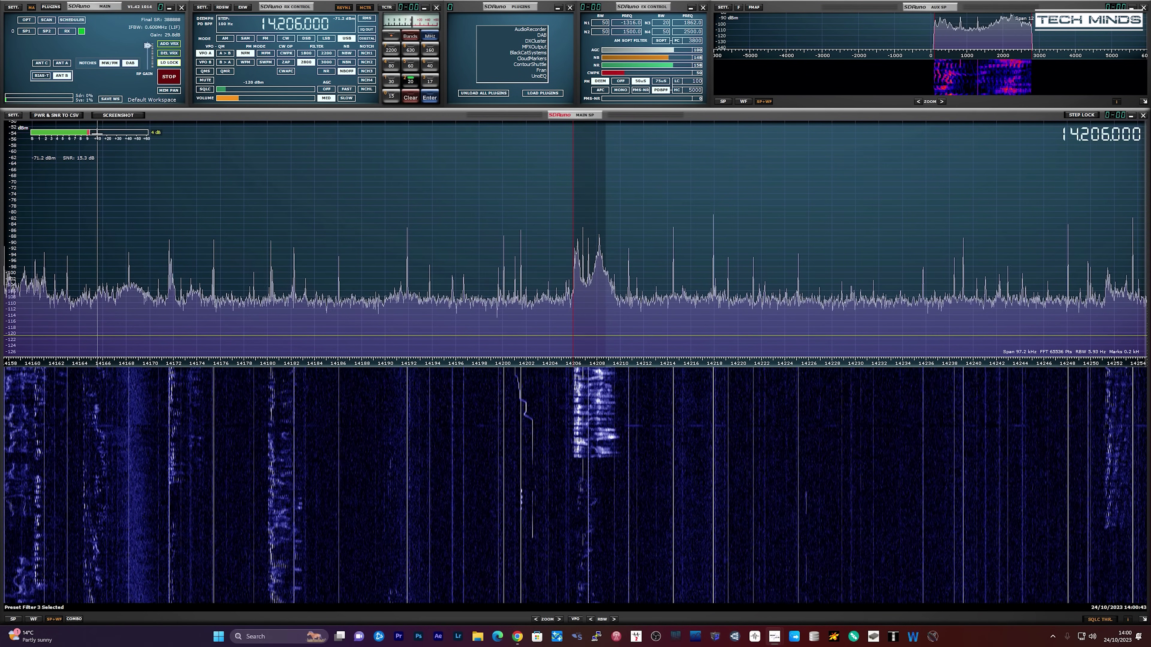
left_click(63, 76)
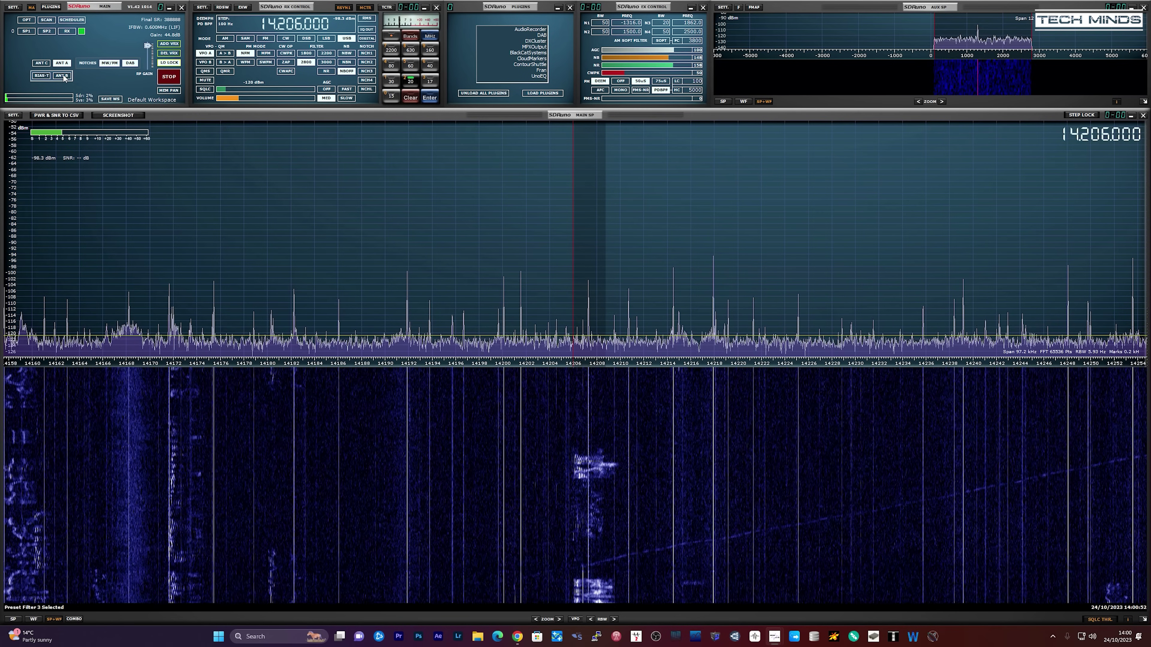
left_click(62, 76)
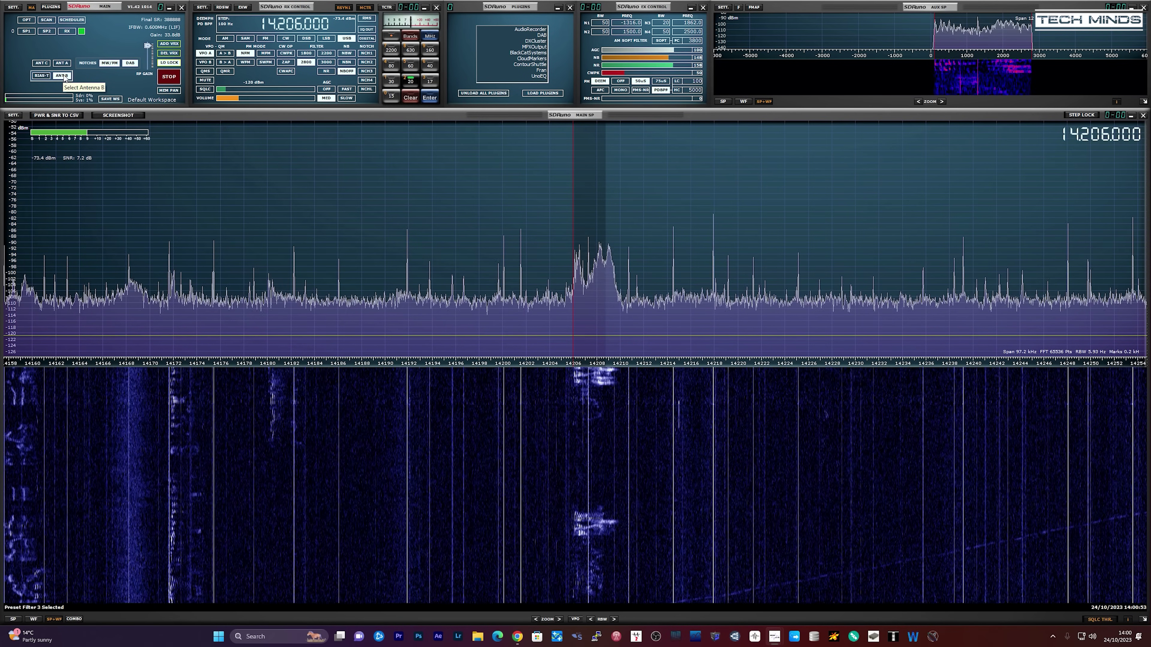
left_click(67, 64)
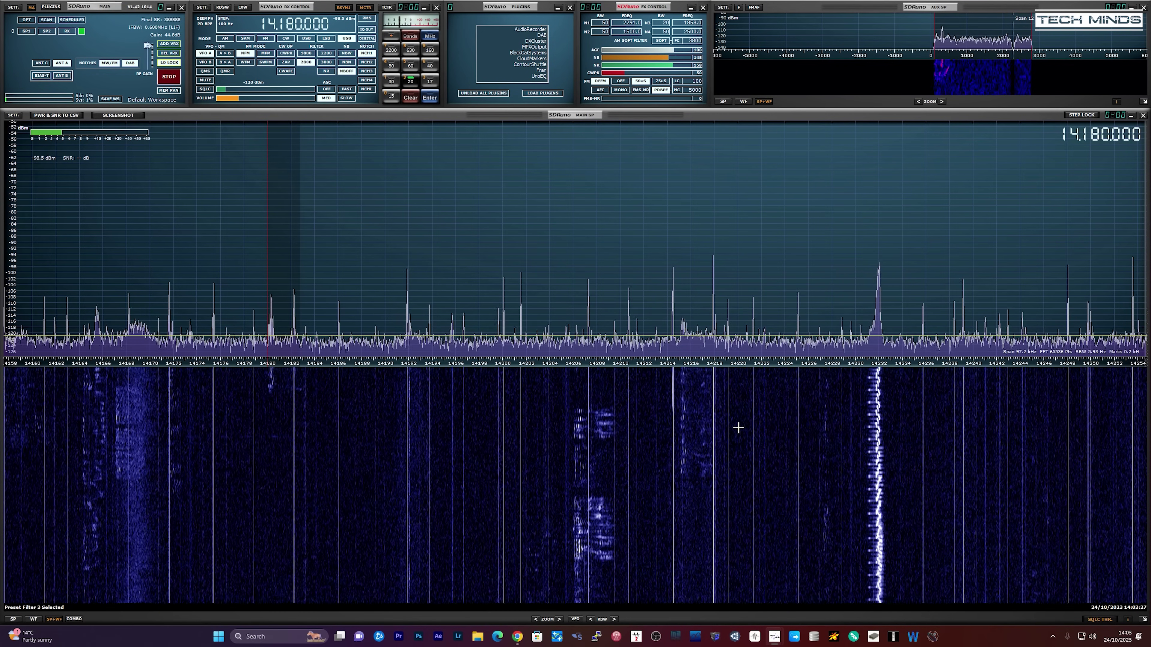
Step: Compare the 14.180 MHz signal by repeatedly alternating between antennas B and A, finishing on antenna B
left_click(66, 77)
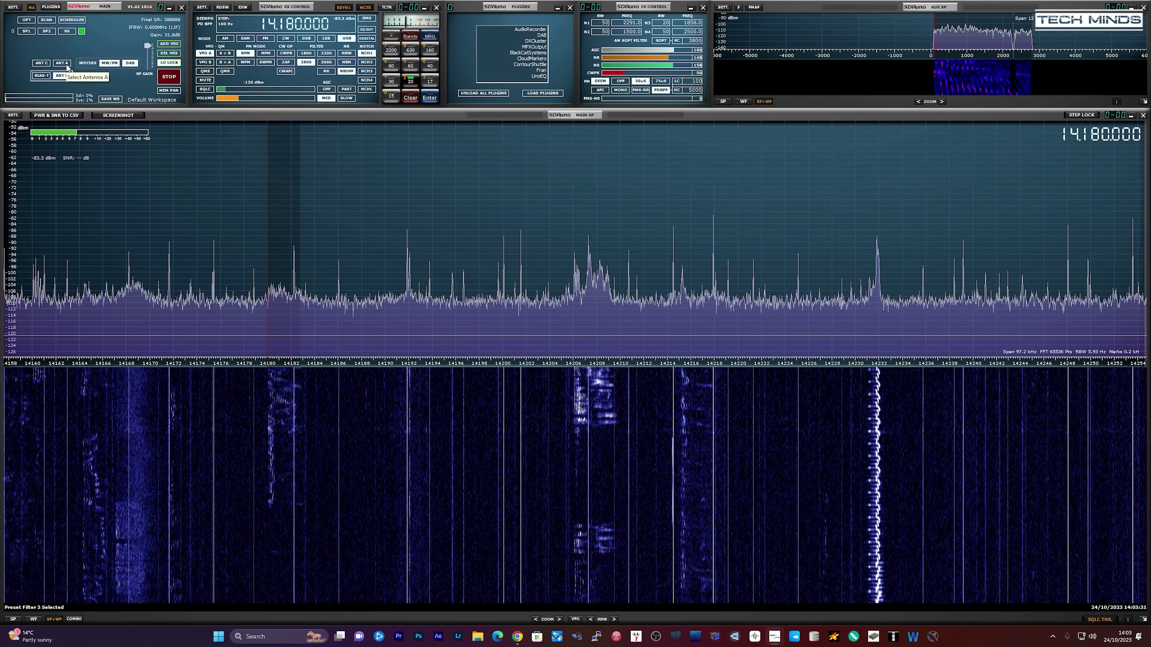
left_click(67, 68)
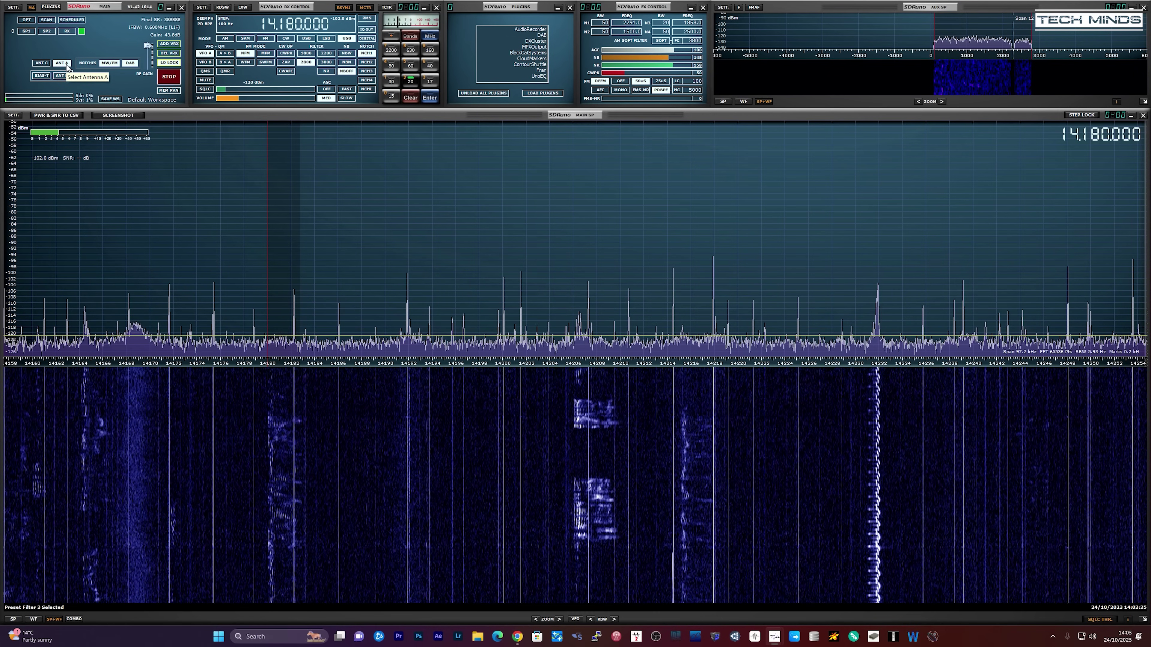
left_click(66, 77)
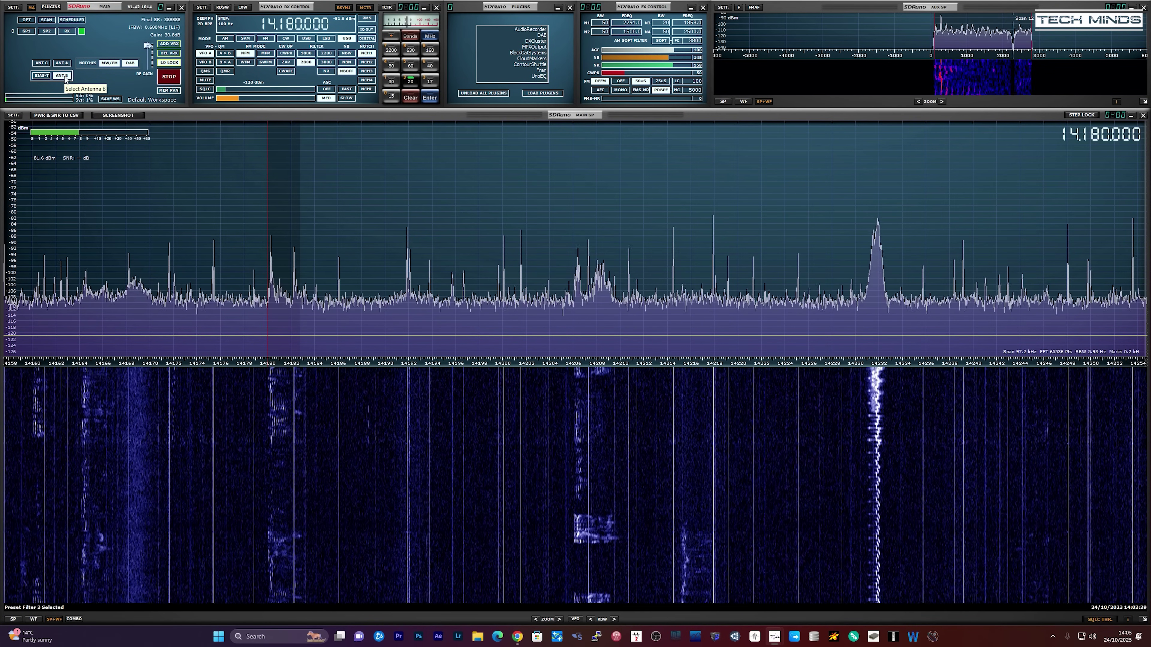
left_click(63, 67)
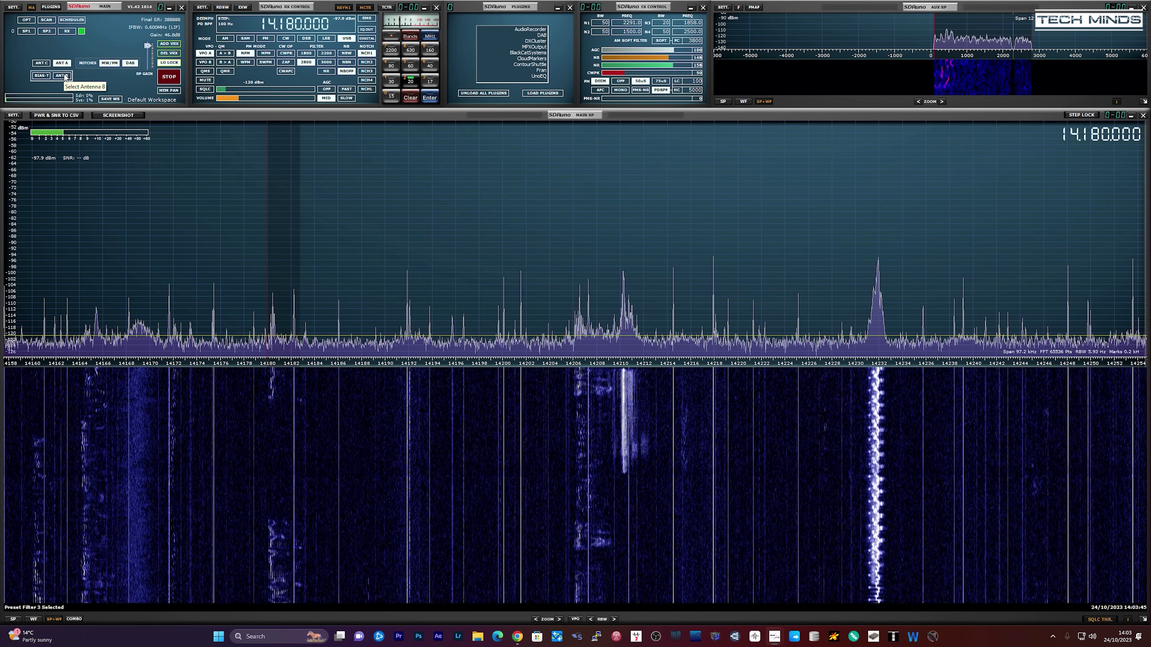
left_click(65, 76)
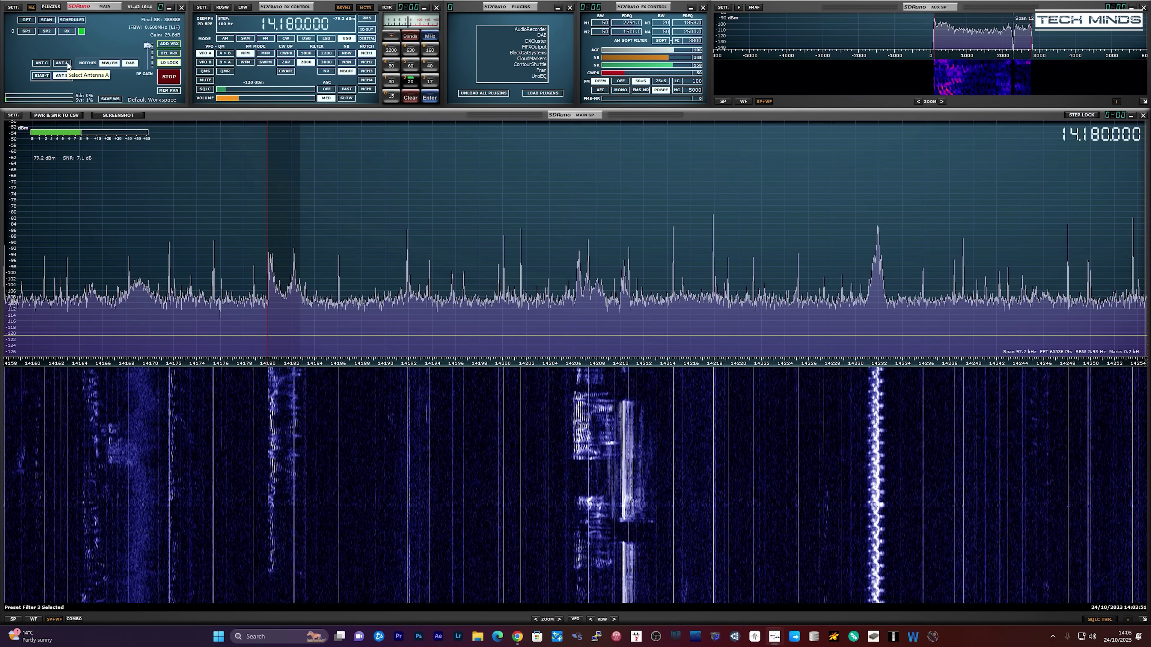
left_click(68, 64)
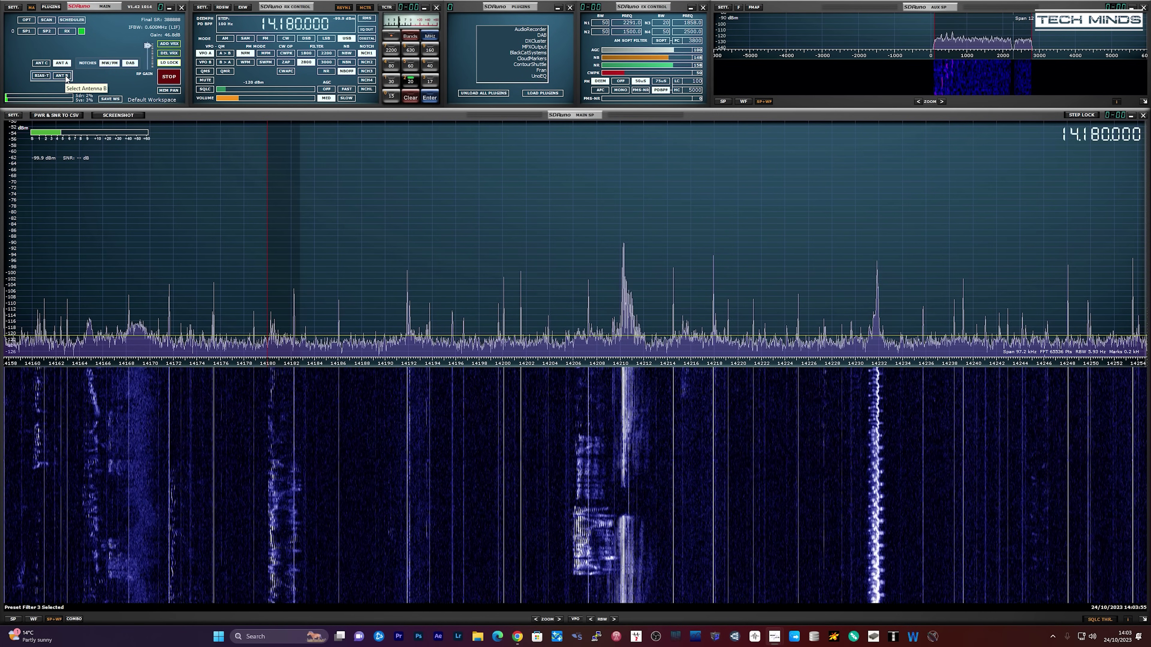
left_click(64, 75)
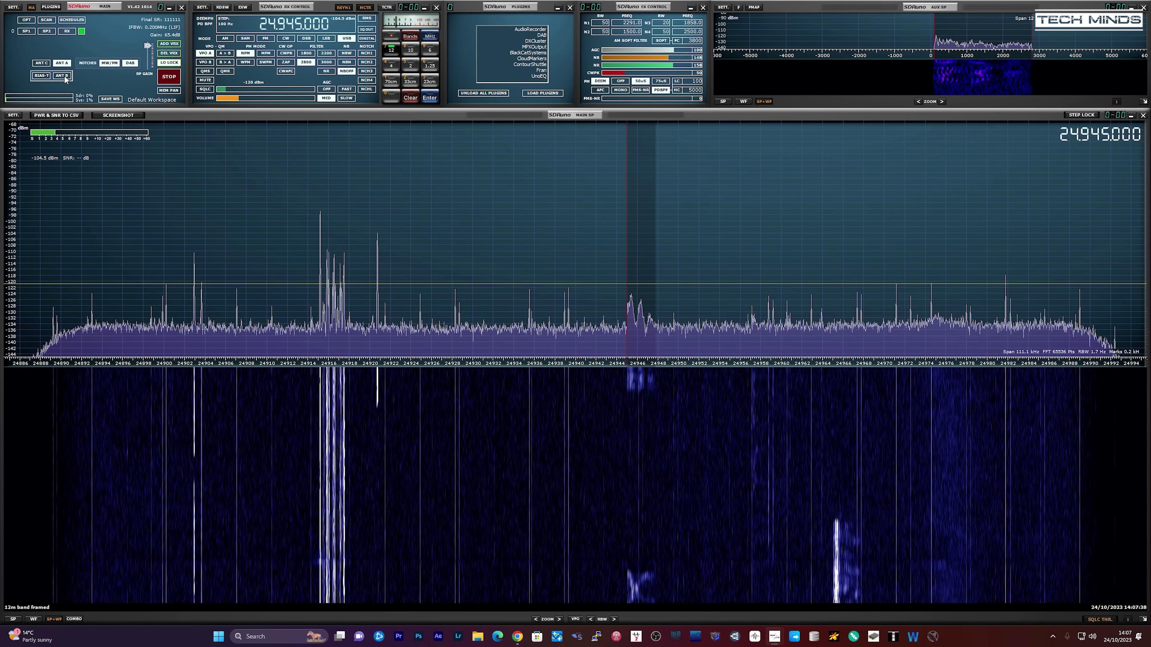
Step: Compare antennas B and A on the 12m band at 24.945 MHz, finishing on antenna B
left_click(65, 76)
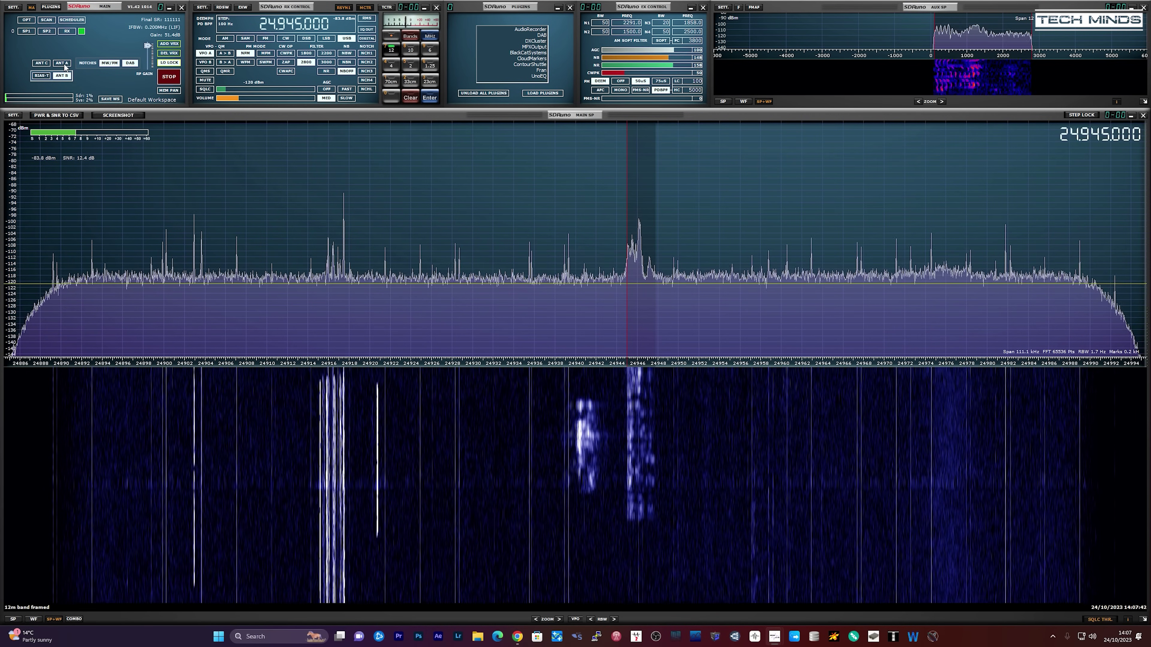
left_click(64, 66)
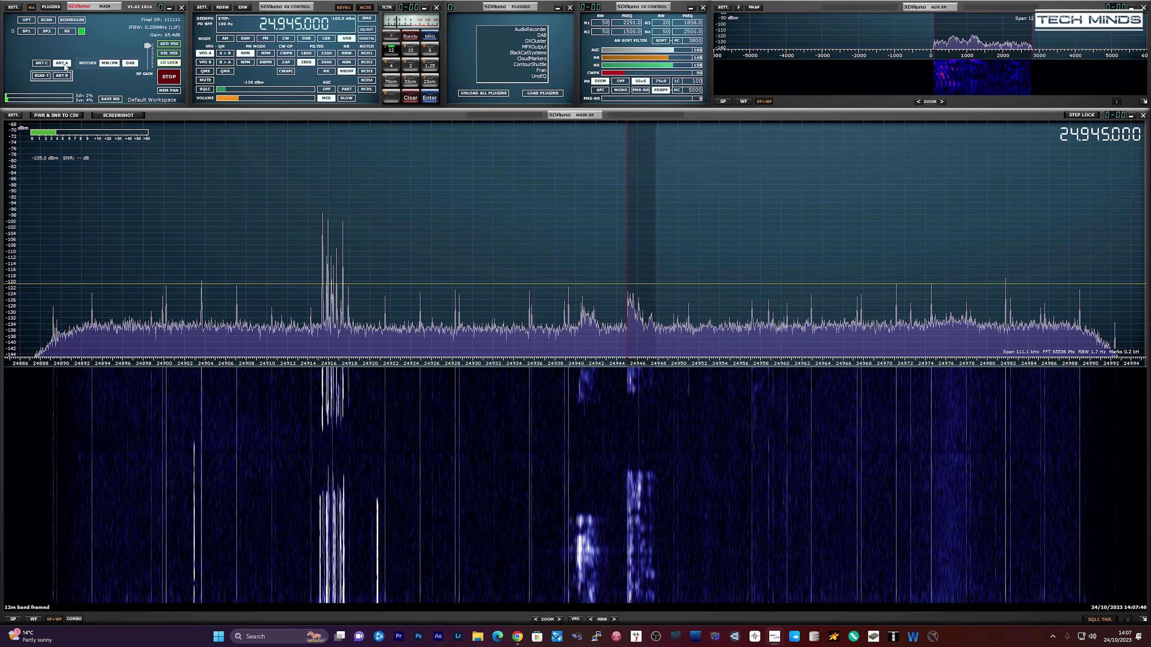
left_click(65, 78)
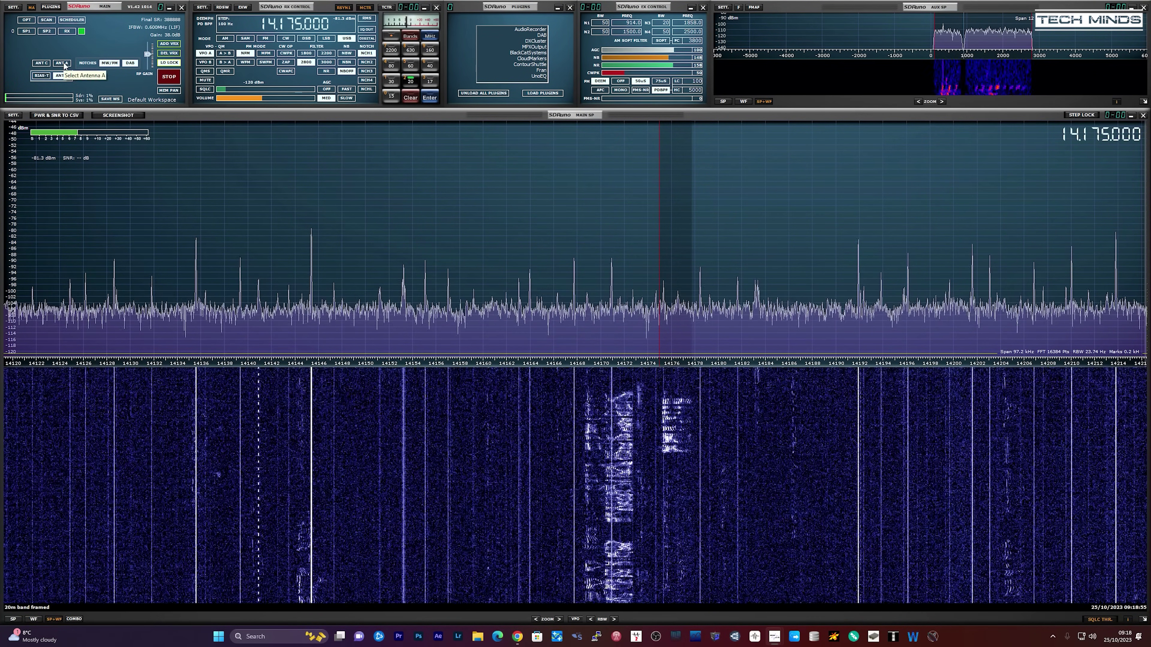
Step: Compare the 14.175 MHz signal on the 20m band between antennas A and B, finishing on antenna A
left_click(692, 31)
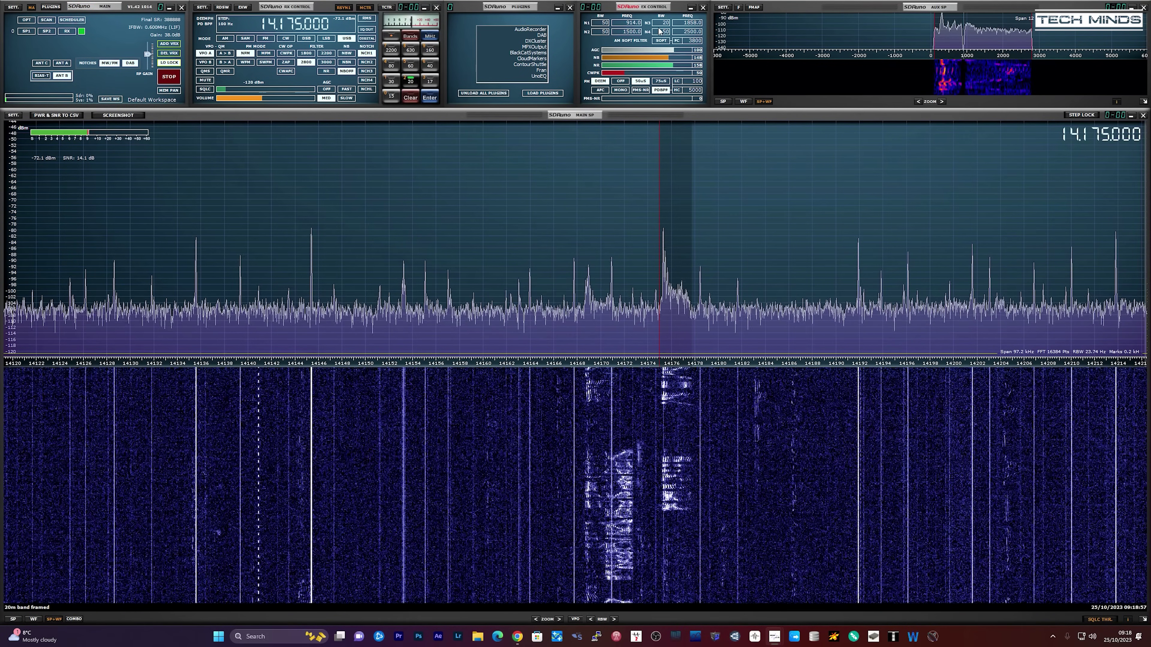
left_click(64, 66)
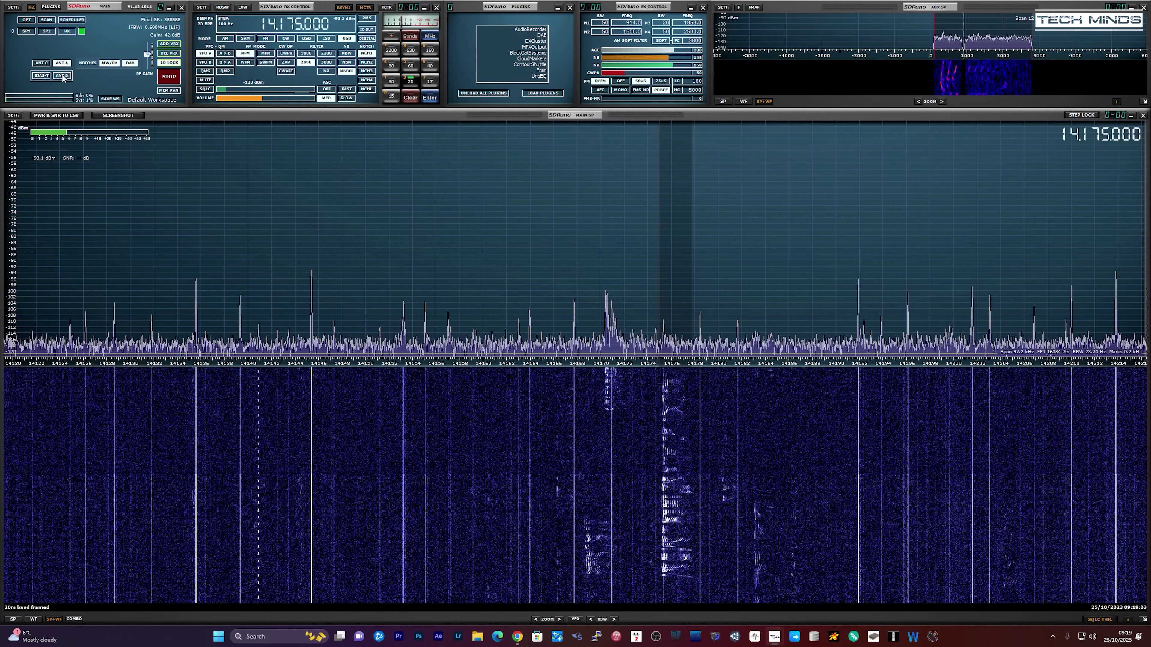
left_click(64, 77)
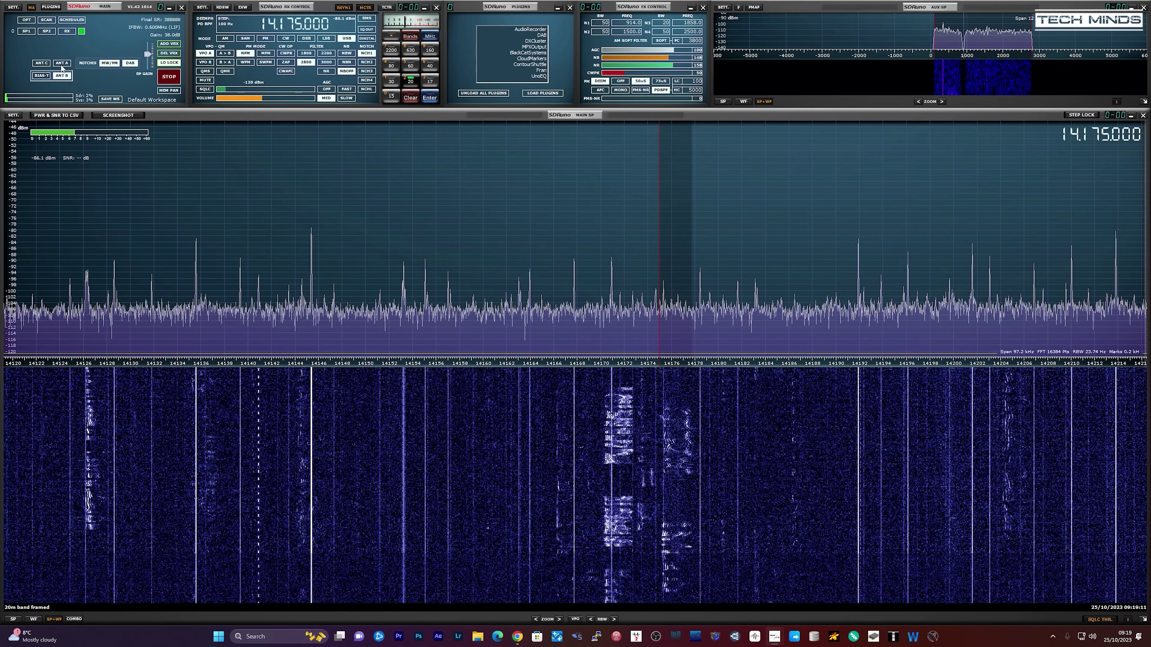
left_click(62, 63)
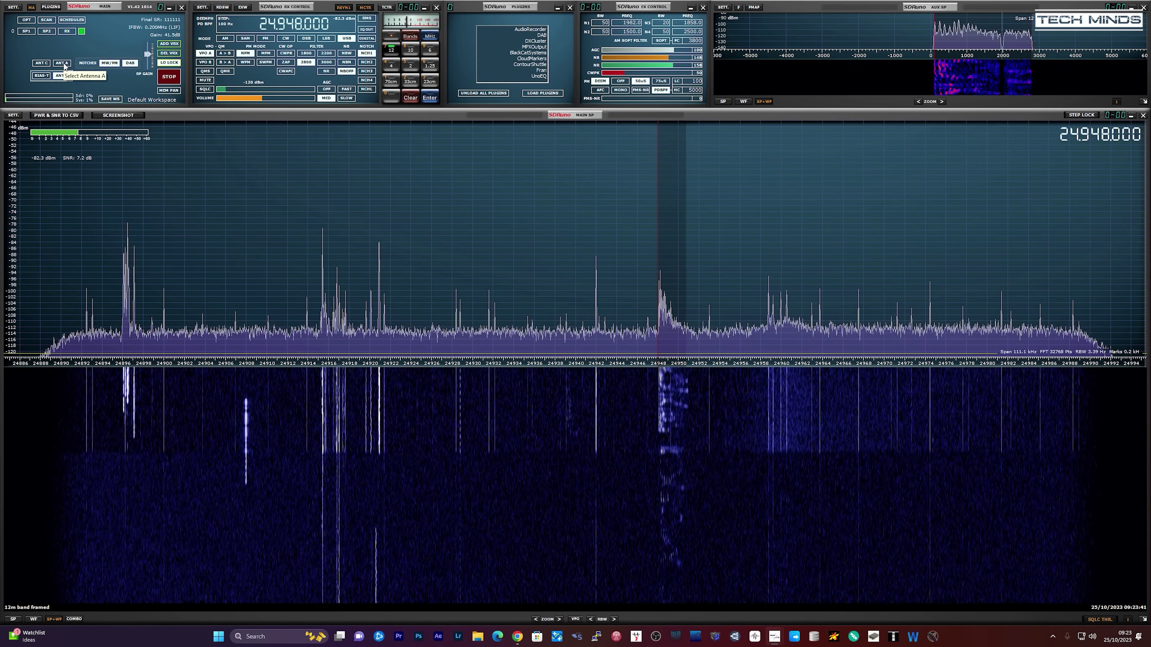
Step: Compare the 12m band signals around 24.948 MHz on antennas A and B, finishing on antenna A
left_click(64, 66)
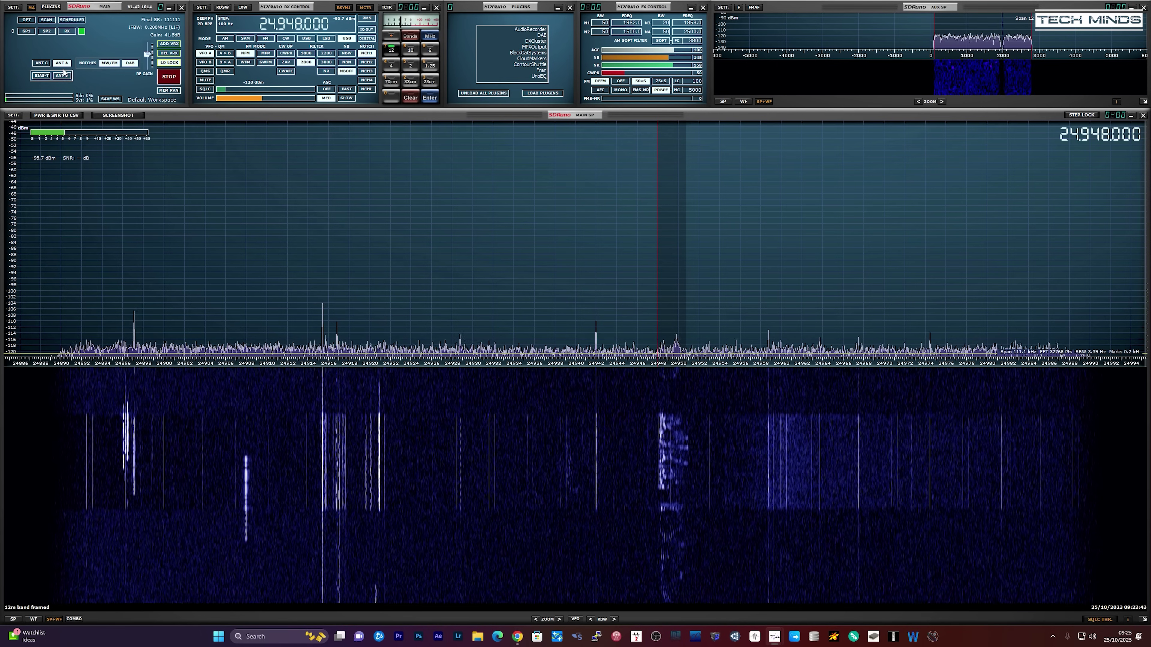
left_click(64, 77)
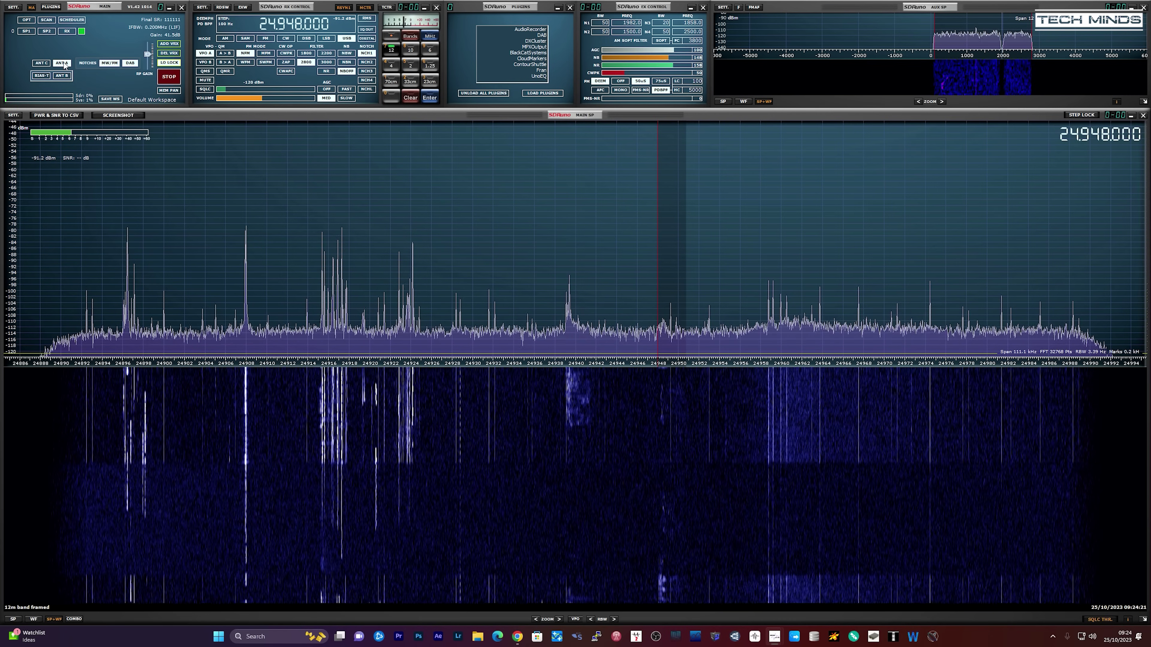
left_click(65, 78)
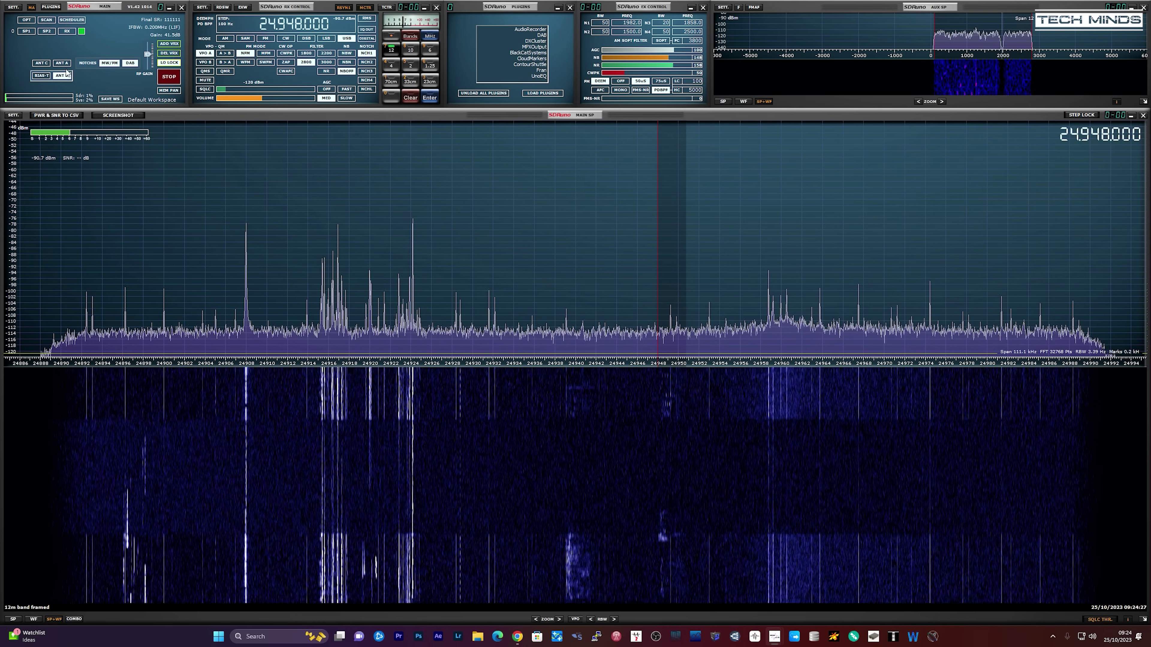
left_click(65, 64)
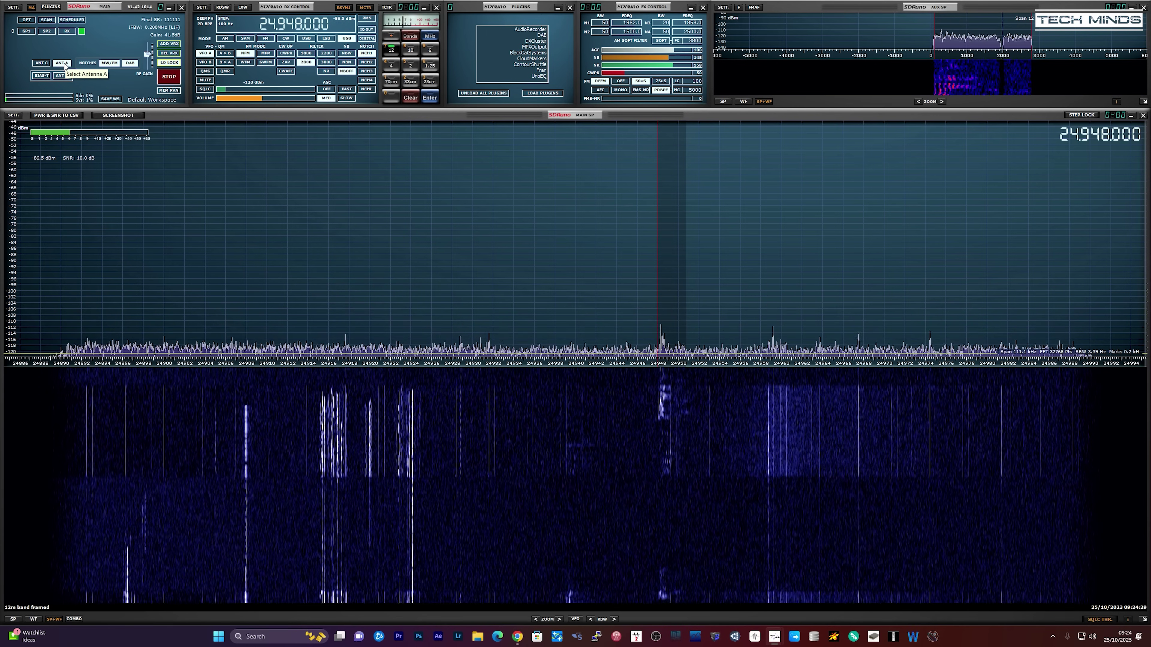